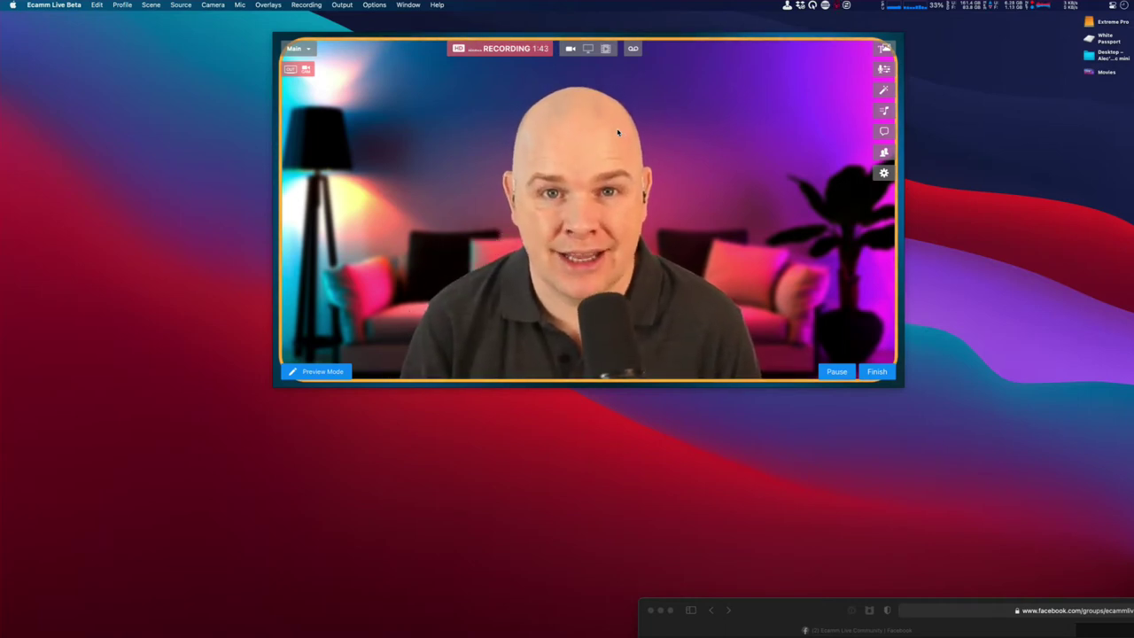
# Route the Audio Monitor output to the PHL 438P1 device from the Output menu.
pyautogui.click(605, 126)
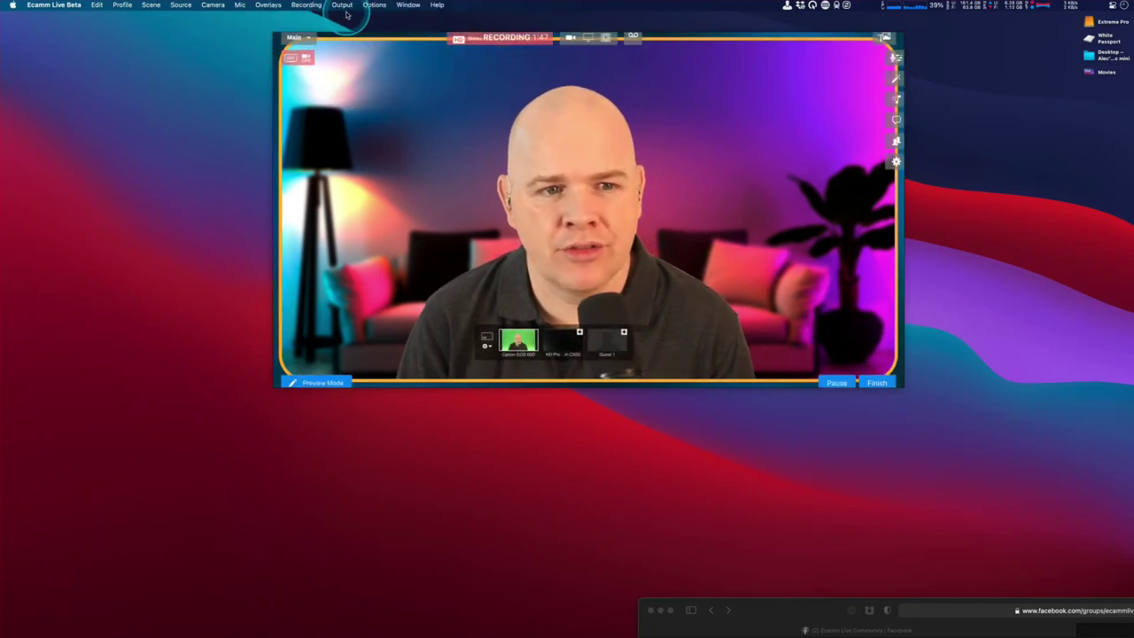
pyautogui.click(341, 7)
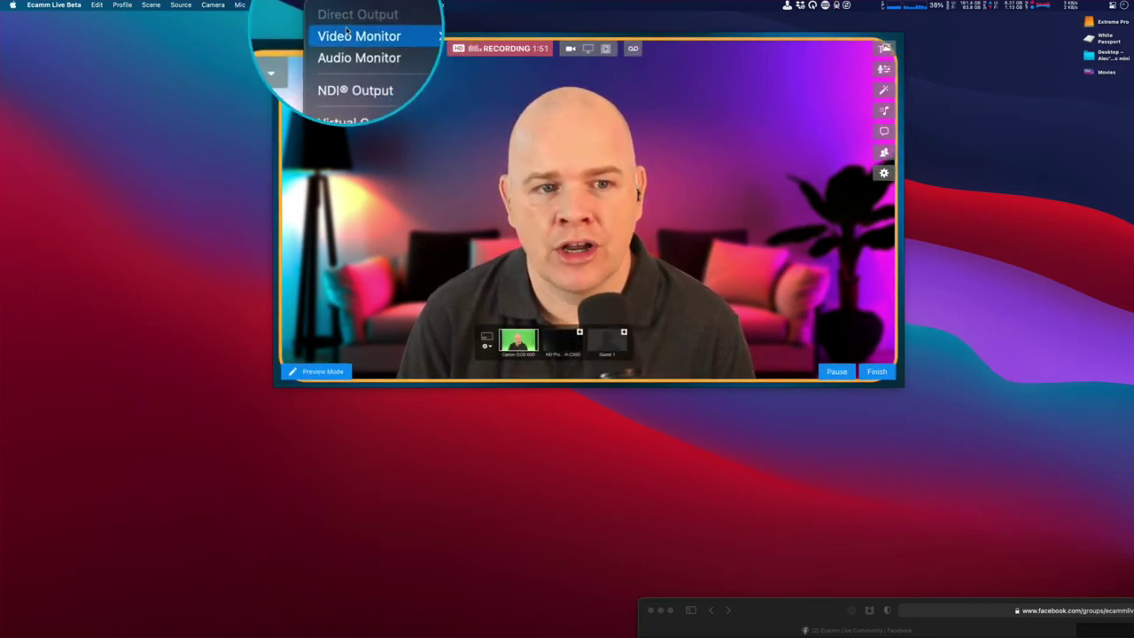
pyautogui.moveTo(351, 43)
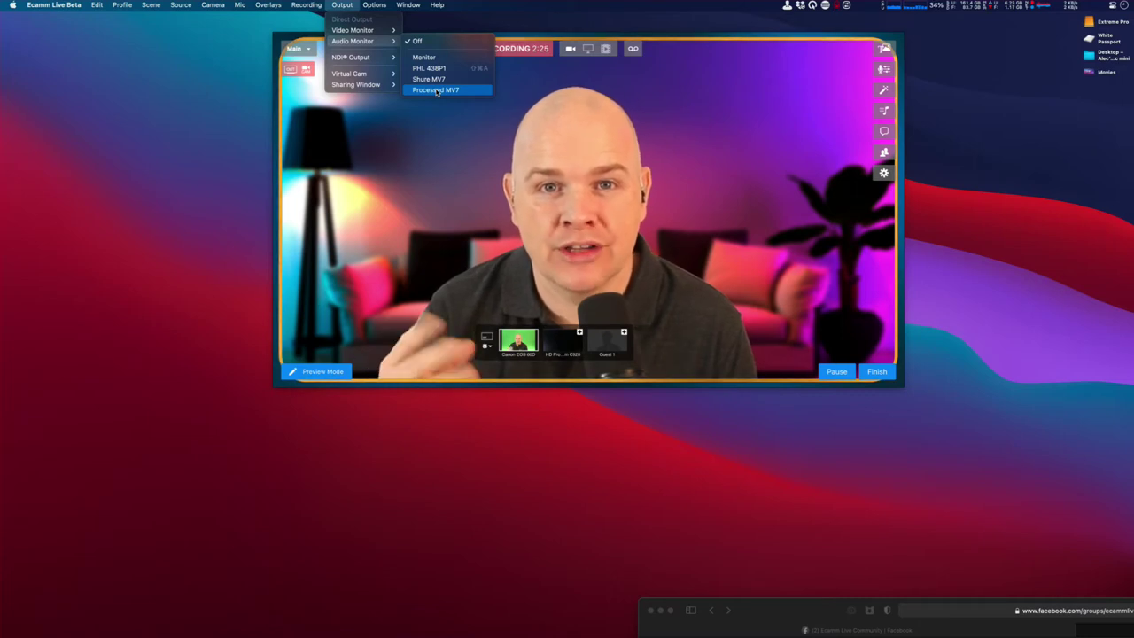
pyautogui.click(439, 89)
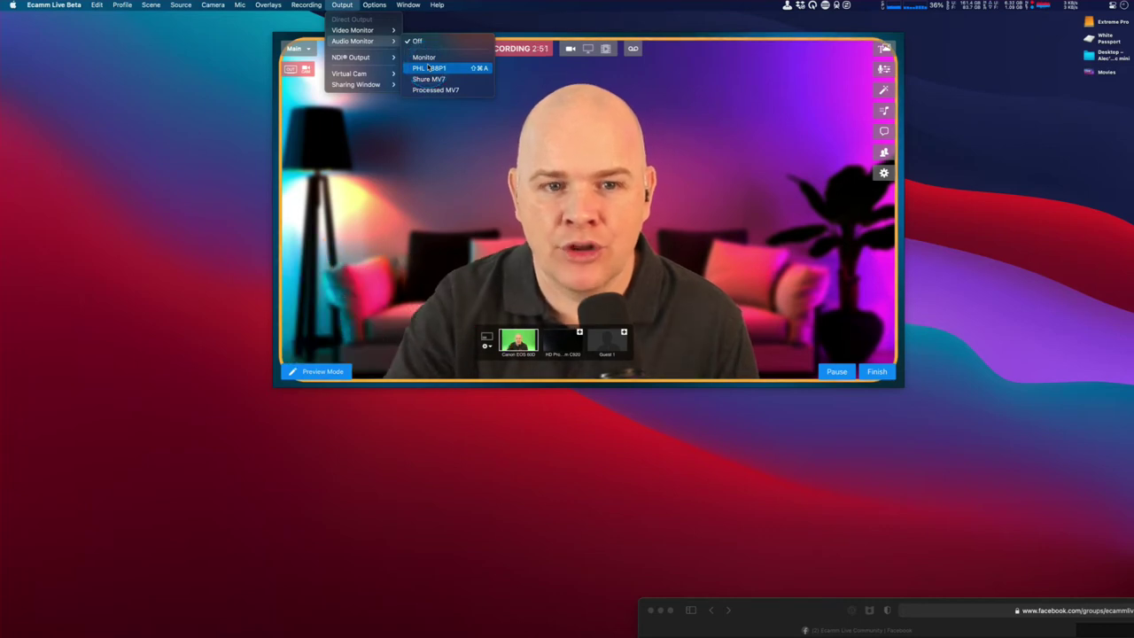
pyautogui.click(431, 69)
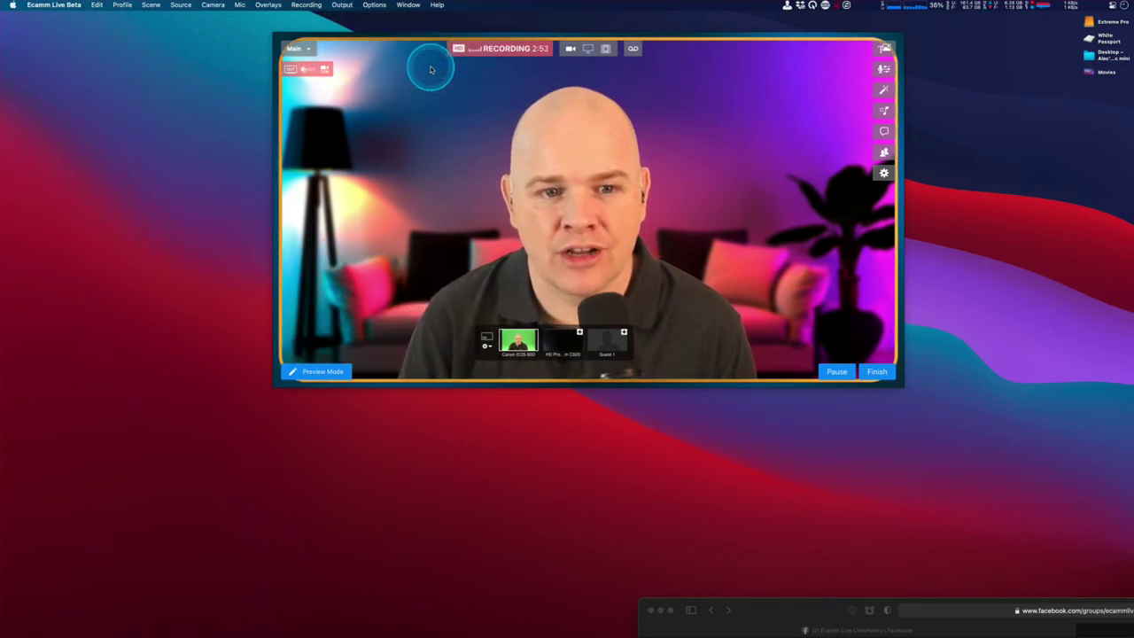
# Set Output > Audio Monitor to Off.
pyautogui.click(342, 6)
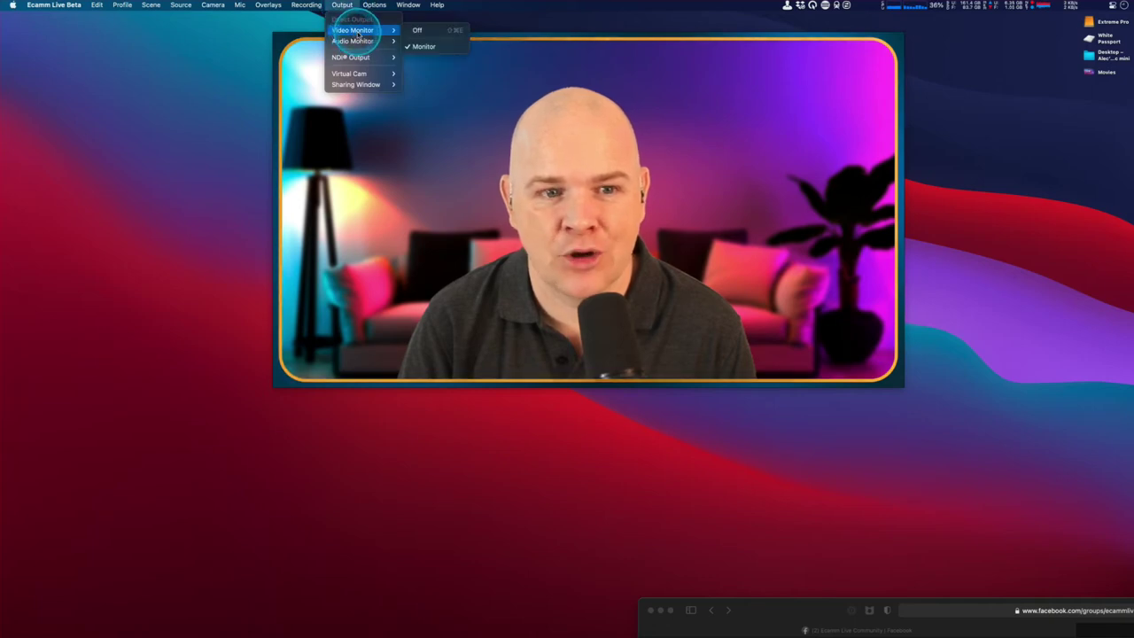
pyautogui.click(365, 41)
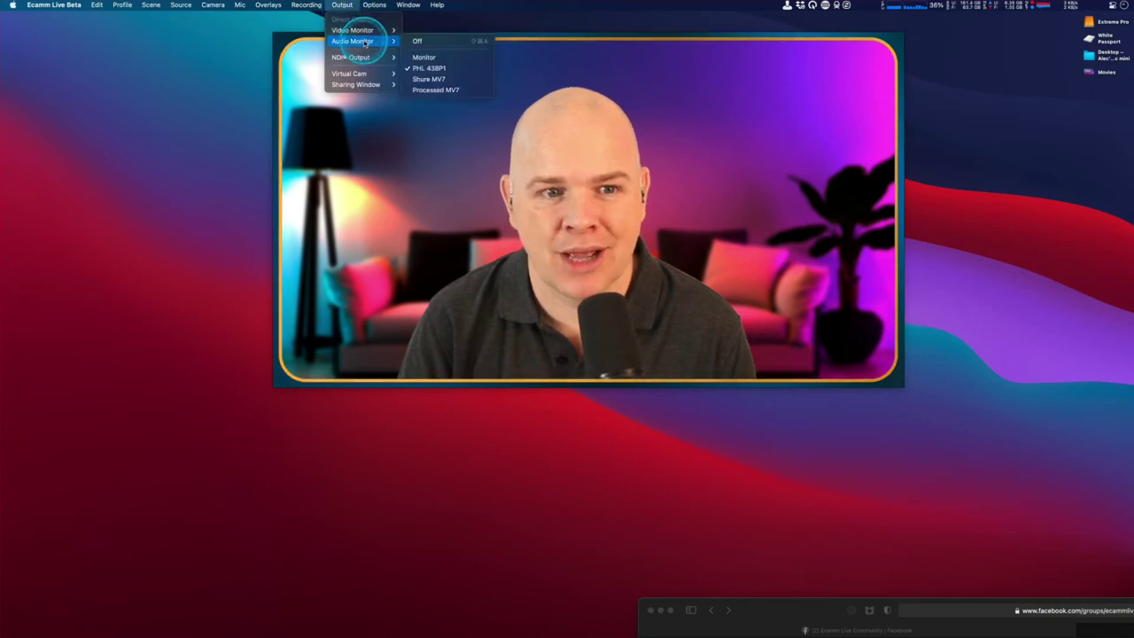
pyautogui.click(431, 47)
# Check the Video Monitor output choices, close the menu and open Ecamm Live Preferences.
pyautogui.click(342, 5)
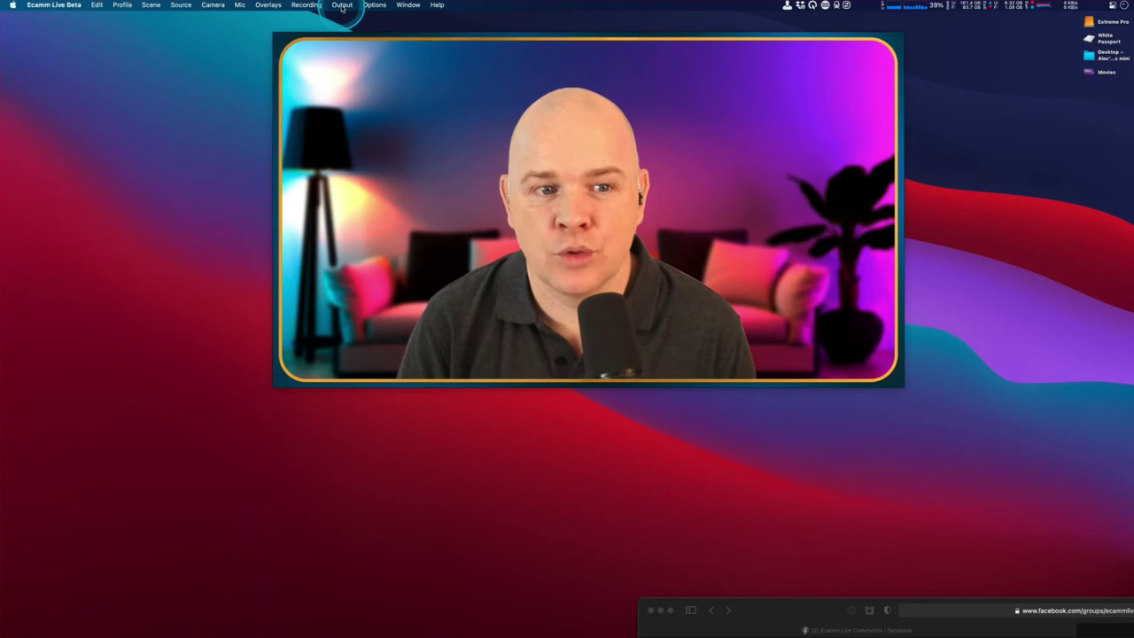
pyautogui.click(351, 31)
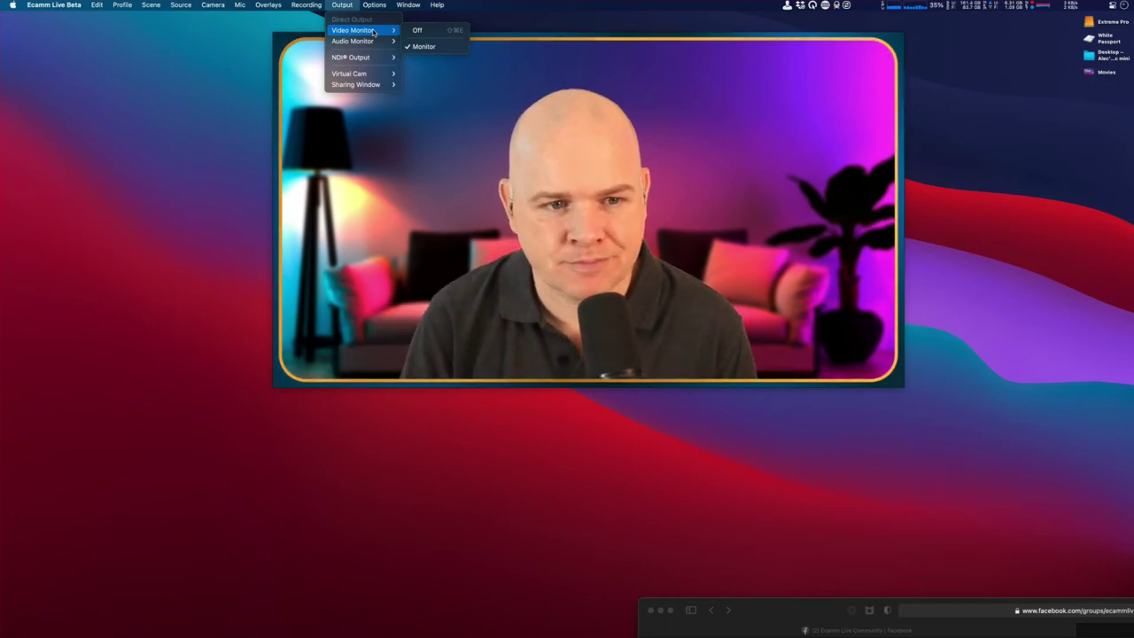
pyautogui.click(372, 31)
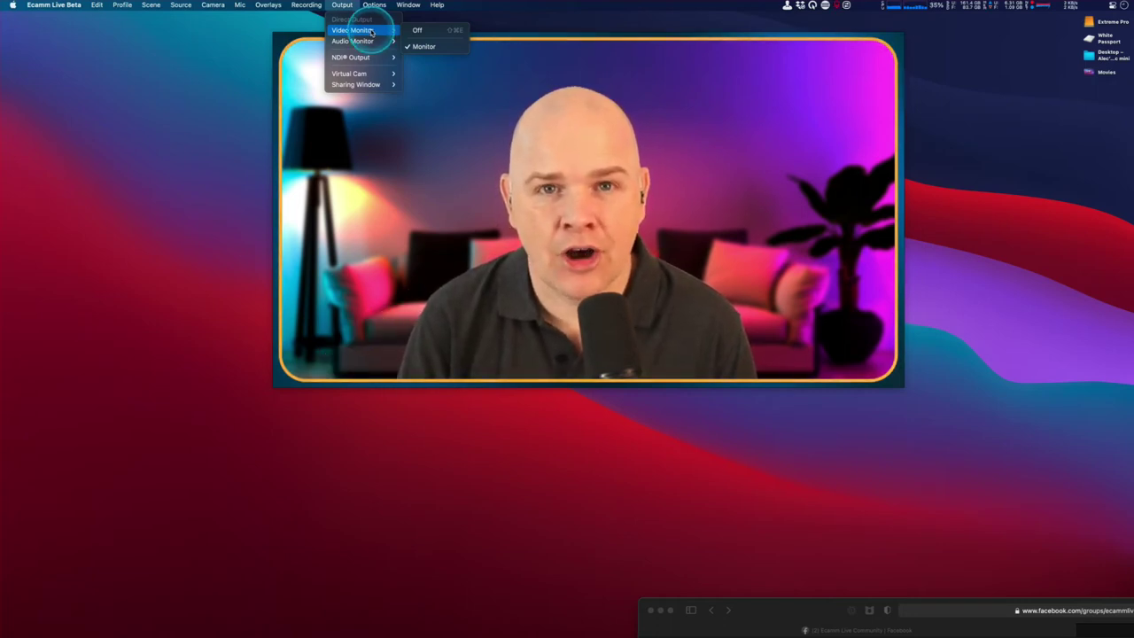
pyautogui.click(570, 114)
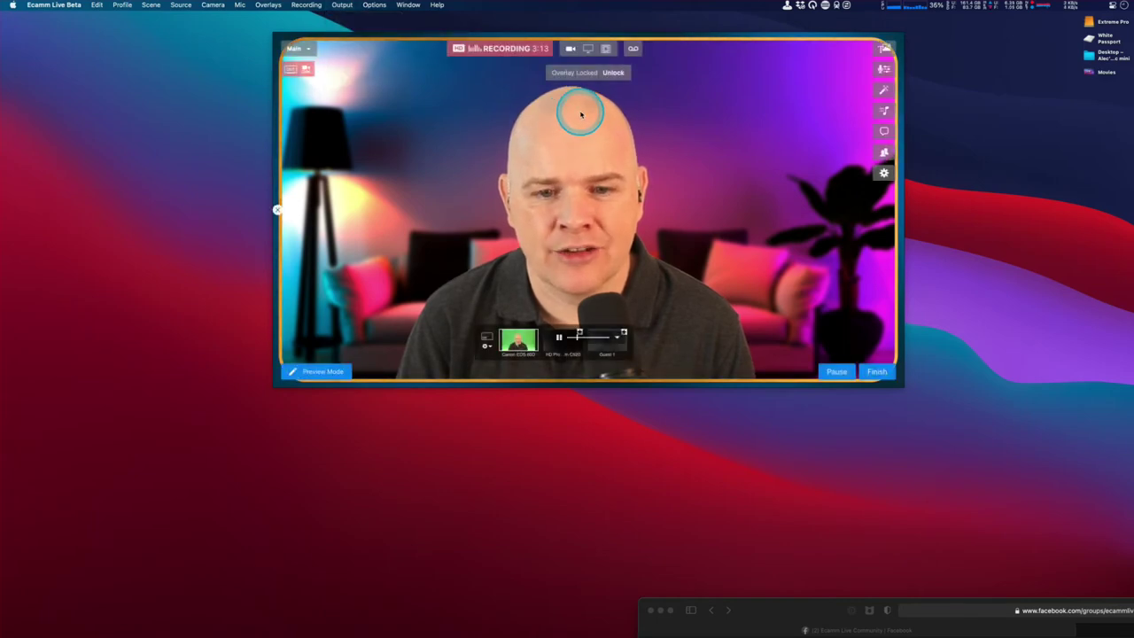
pyautogui.click(884, 174)
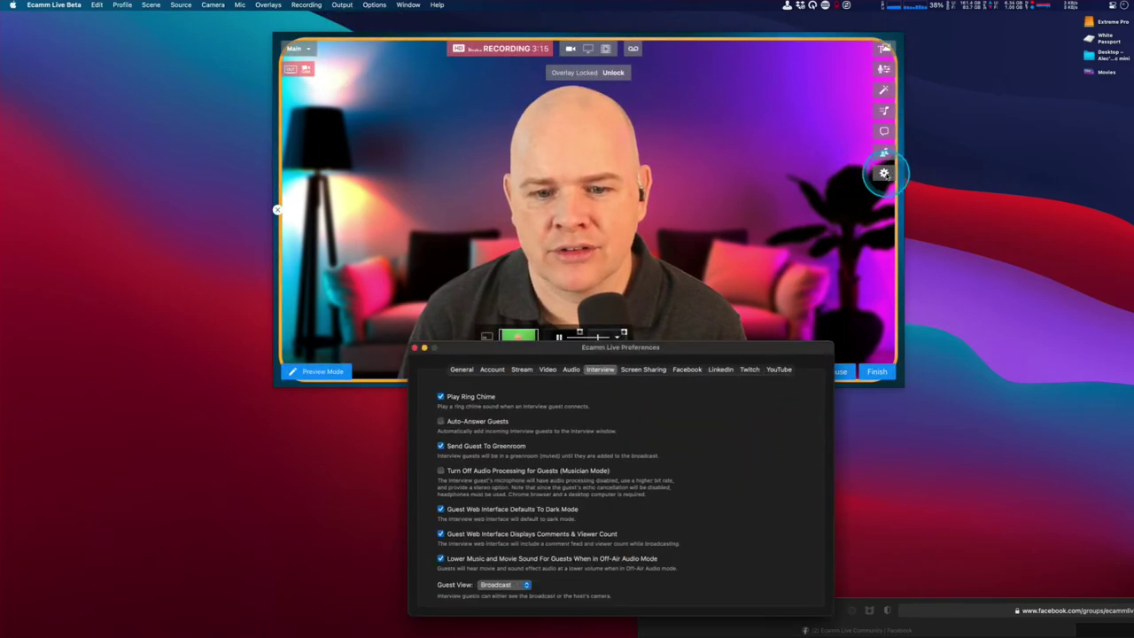
# Reposition the Preferences window and close the app menu without choosing anything.
pyautogui.moveTo(663, 345); pyautogui.dragTo(567, 234)
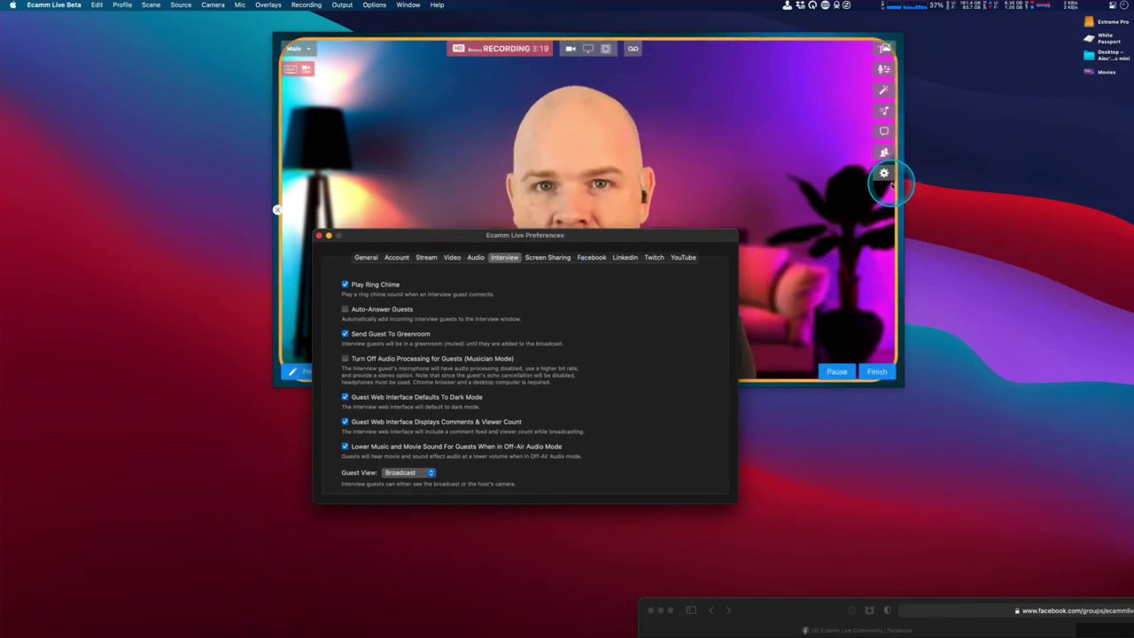
pyautogui.moveTo(686, 234); pyautogui.dragTo(703, 300)
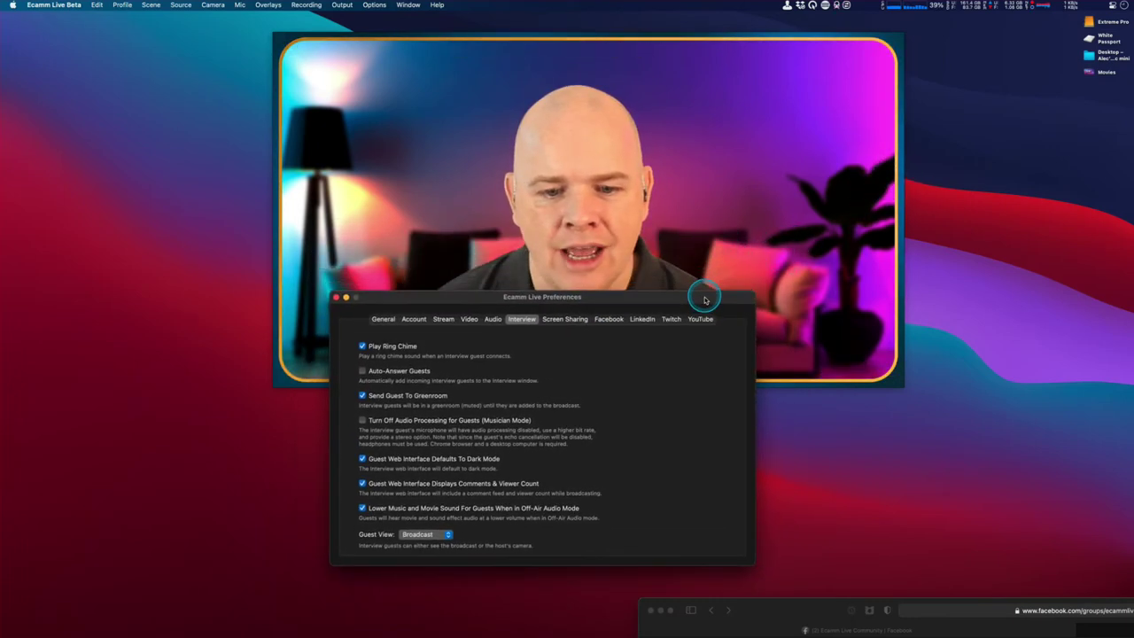
pyautogui.click(60, 5)
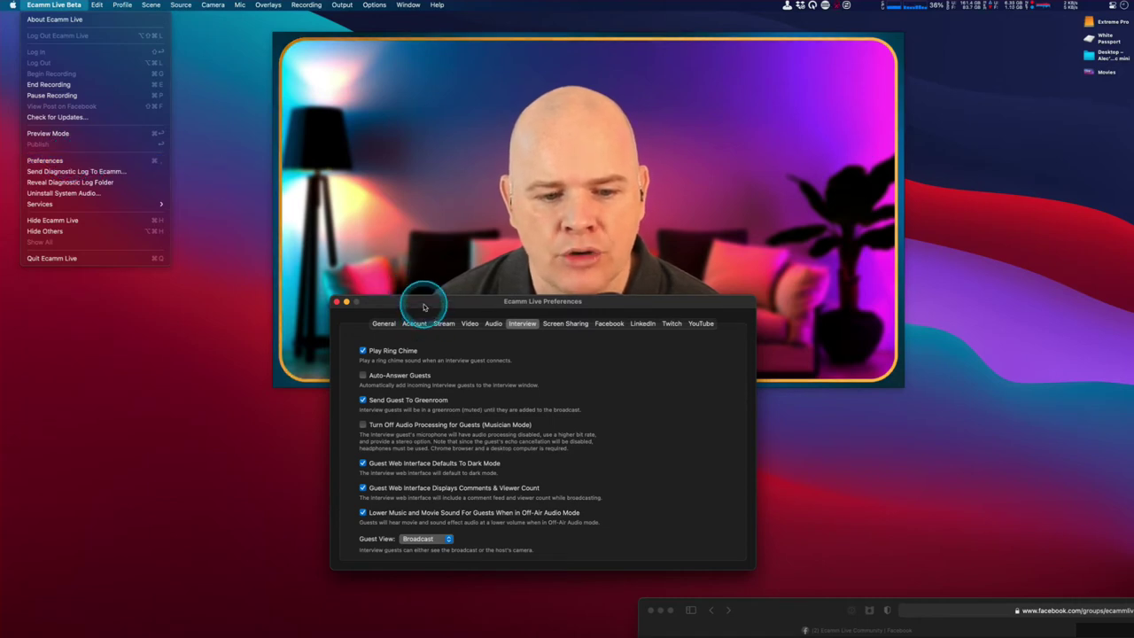
pyautogui.click(385, 325)
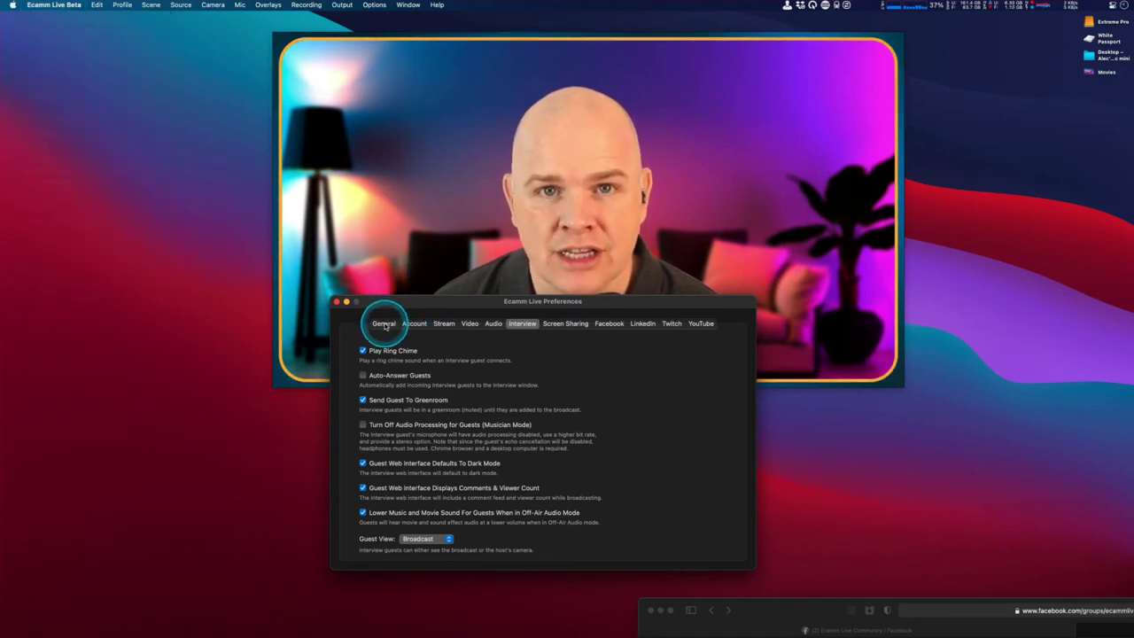
# Switch Preferences to the Audio tab and choose PHL 438P1 as the Speakers output.
pyautogui.click(493, 325)
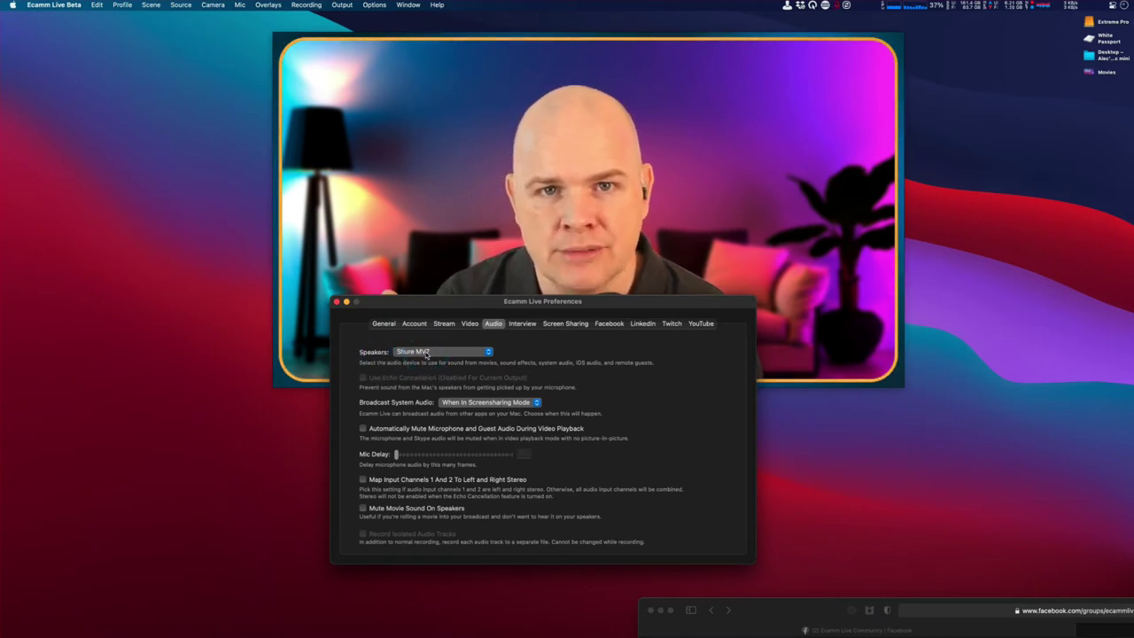
pyautogui.moveTo(428, 302); pyautogui.dragTo(435, 310)
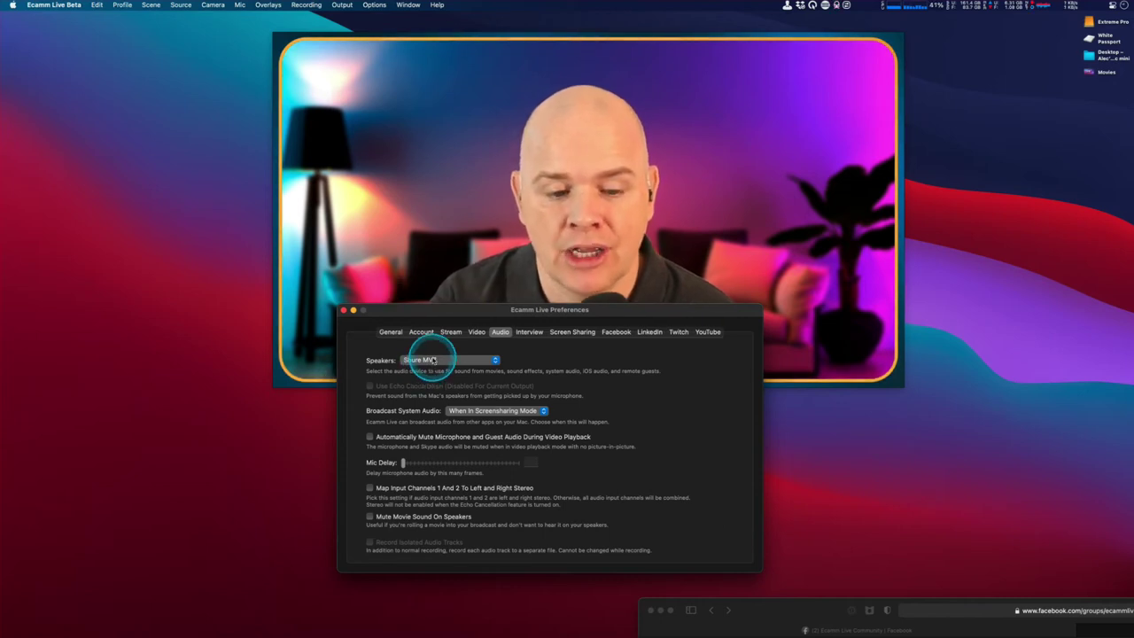
pyautogui.moveTo(446, 311); pyautogui.dragTo(450, 328)
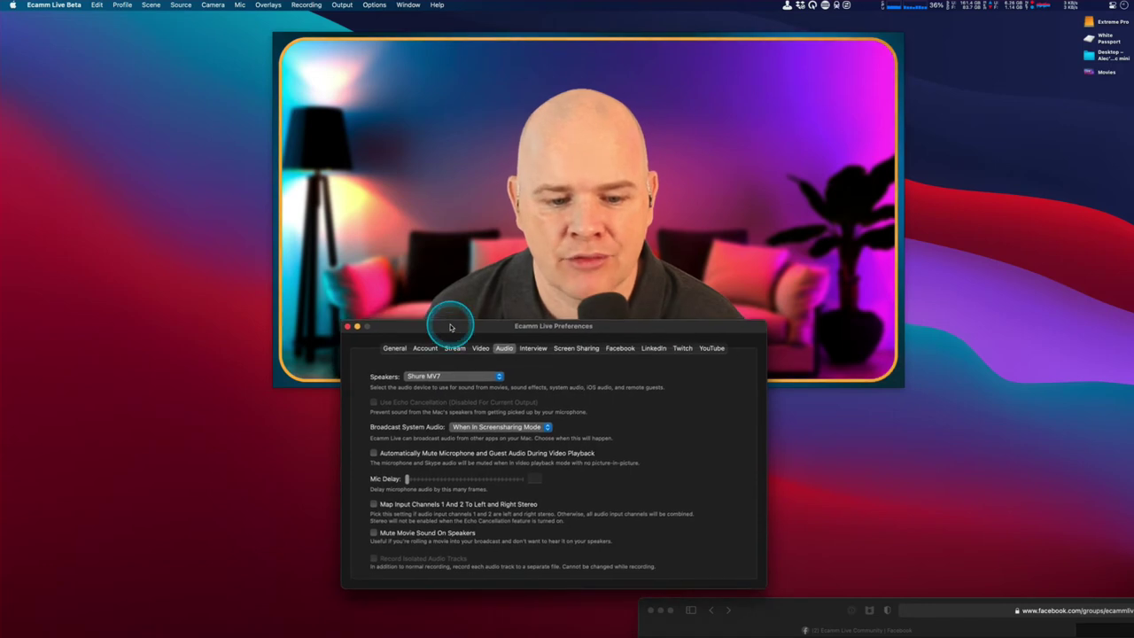
pyautogui.click(499, 376)
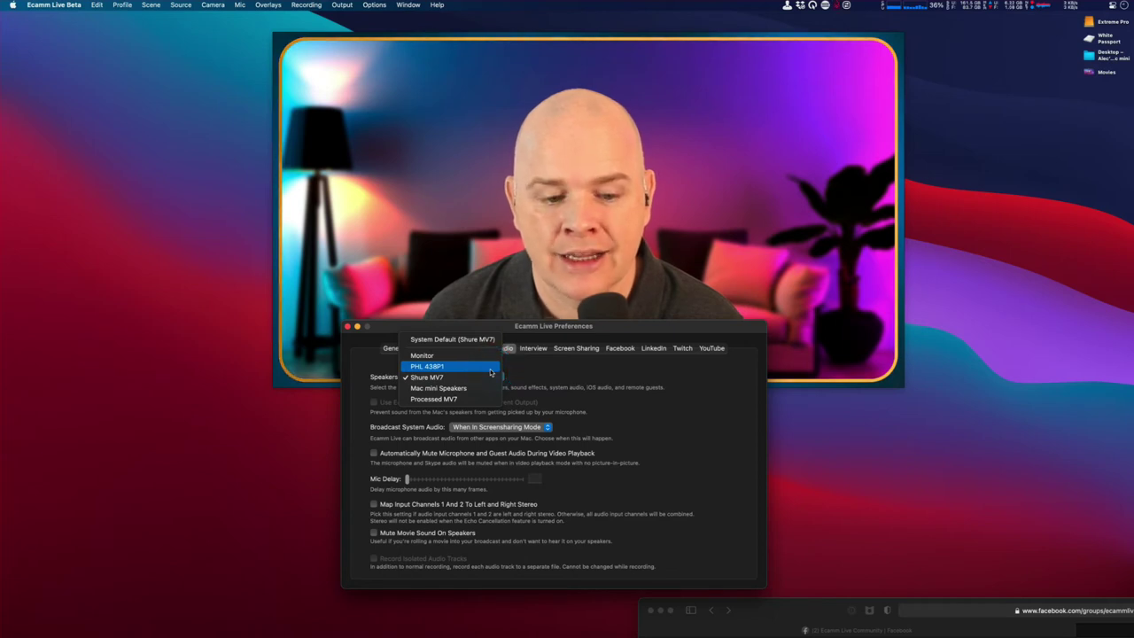
pyautogui.click(490, 369)
pyautogui.click(499, 378)
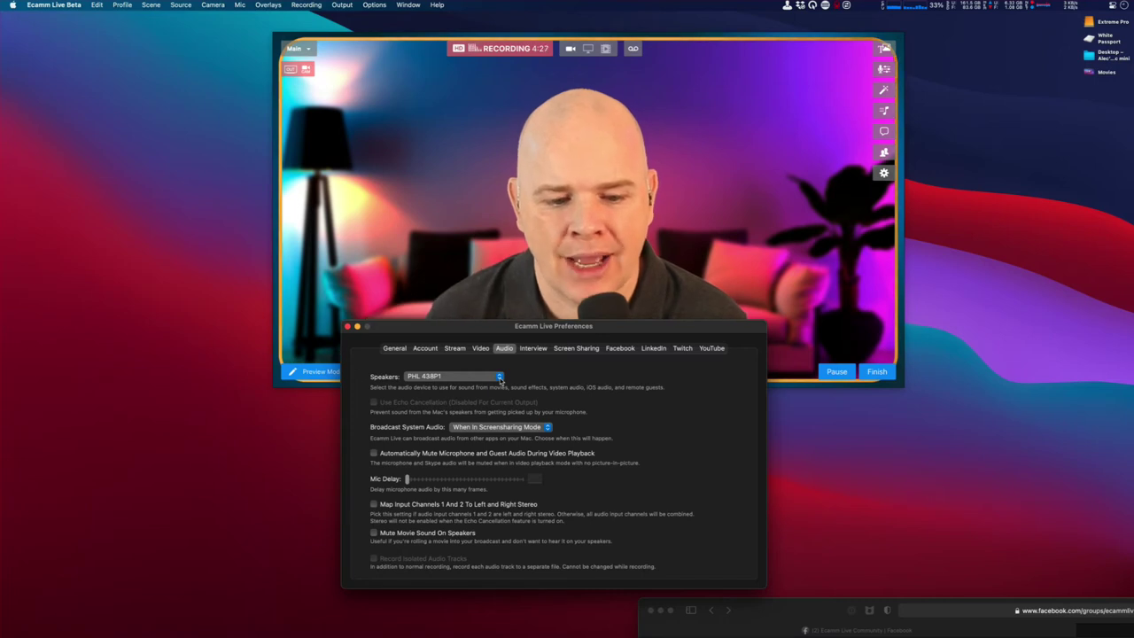
pyautogui.click(499, 379)
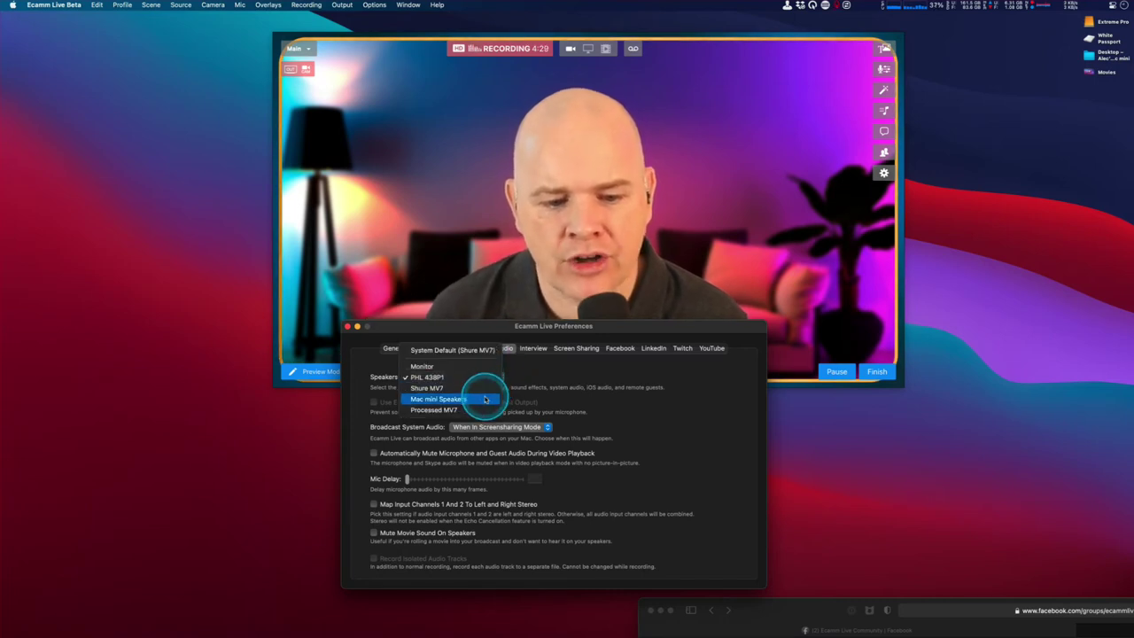
pyautogui.click(485, 398)
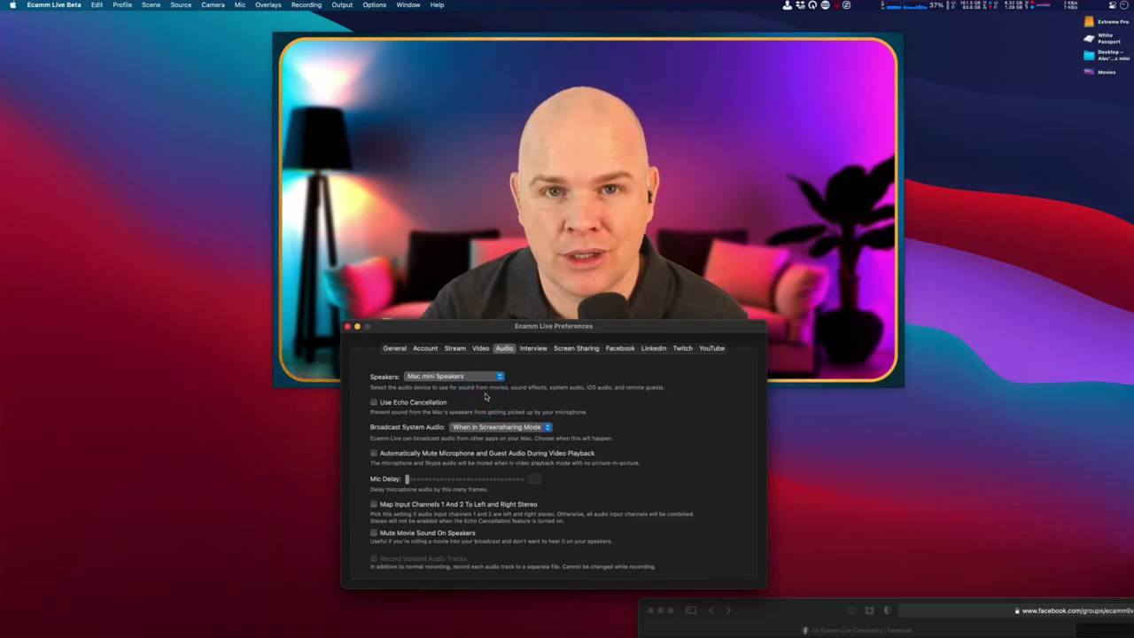
pyautogui.click(499, 380)
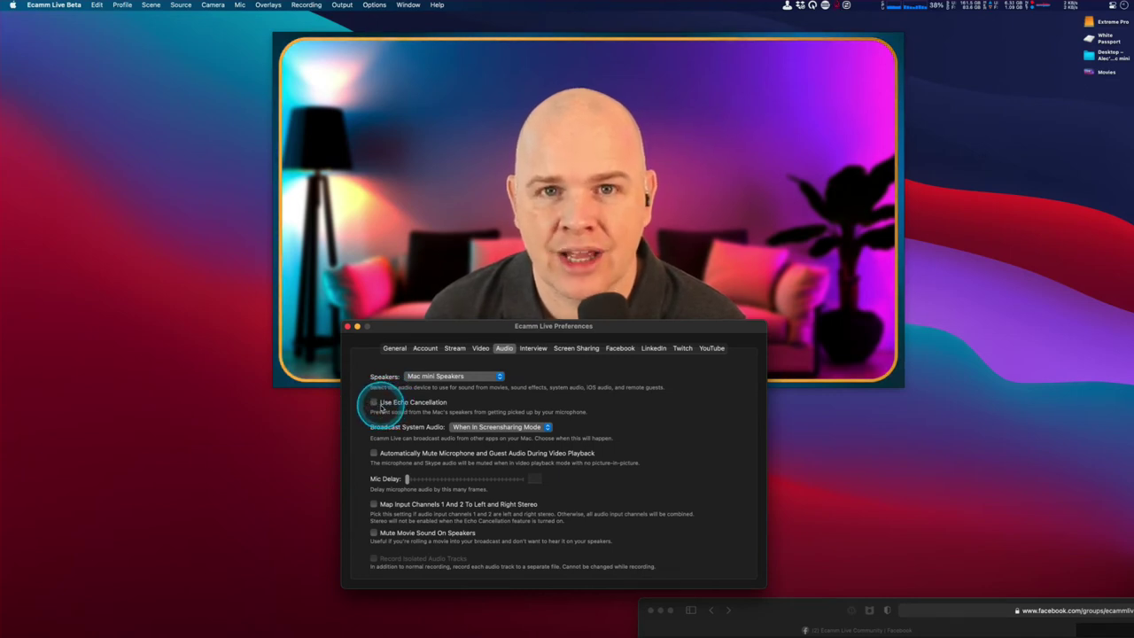
pyautogui.click(440, 376)
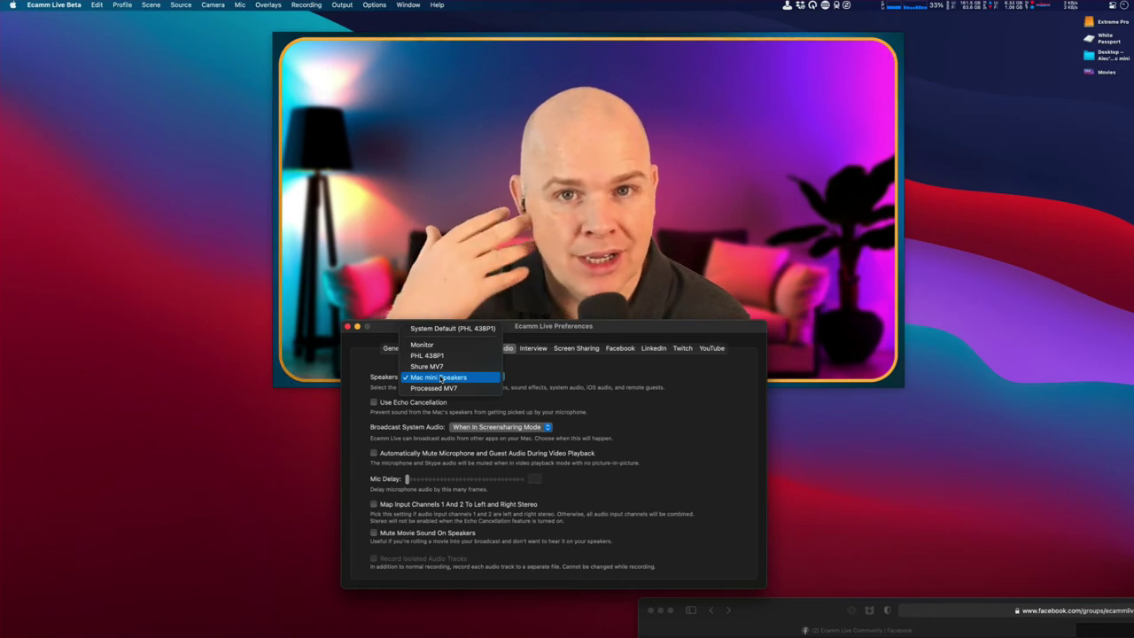
pyautogui.click(382, 401)
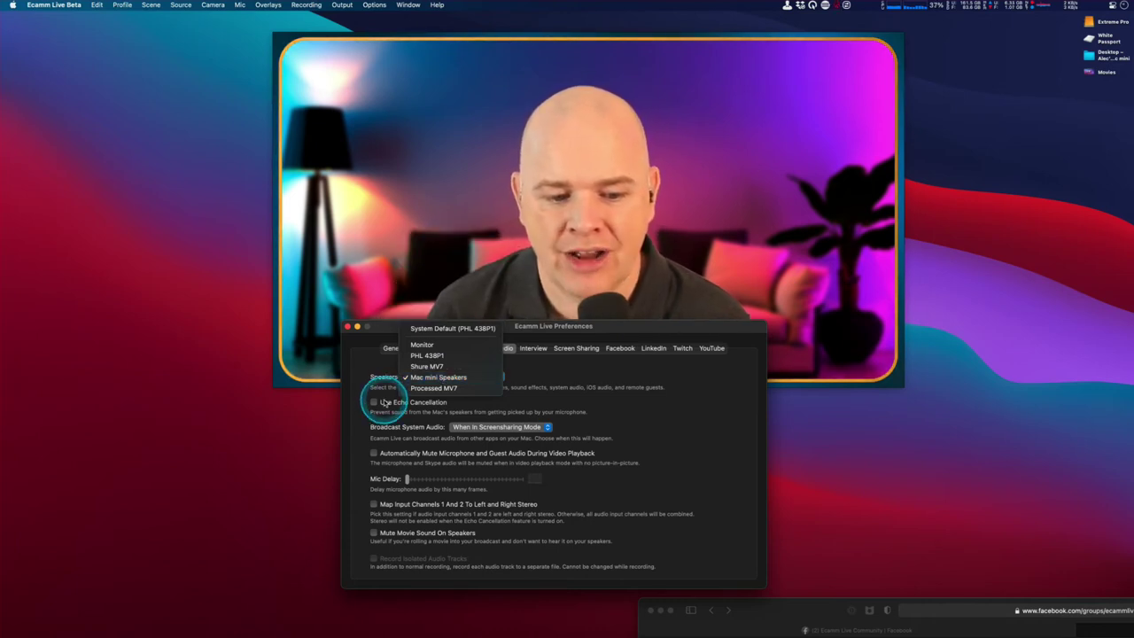
pyautogui.click(428, 378)
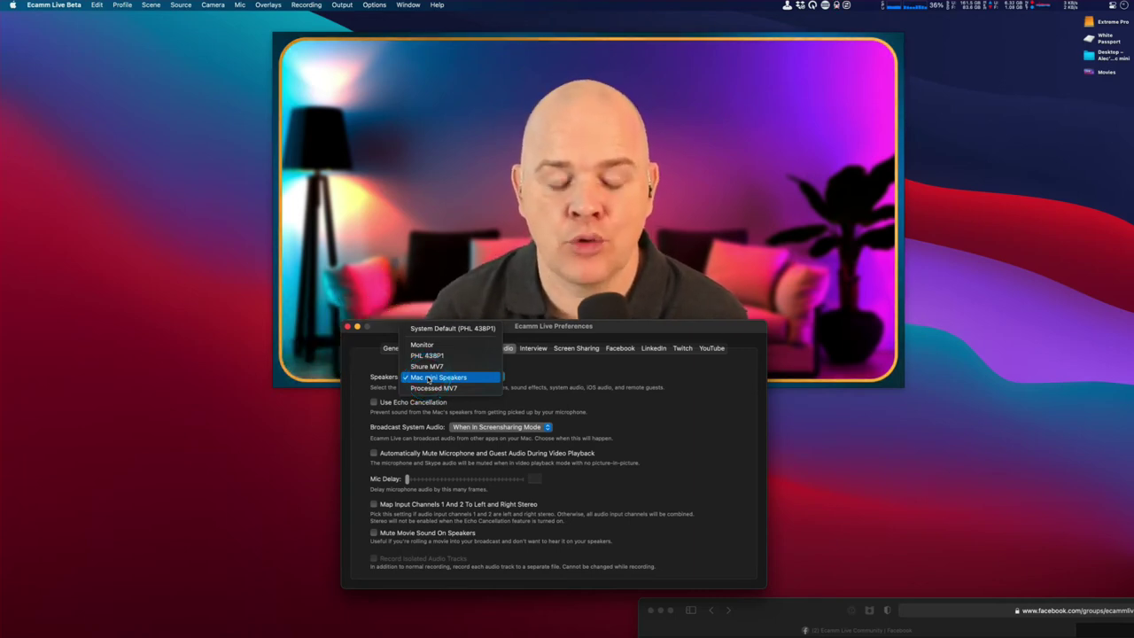
pyautogui.click(396, 402)
pyautogui.click(373, 403)
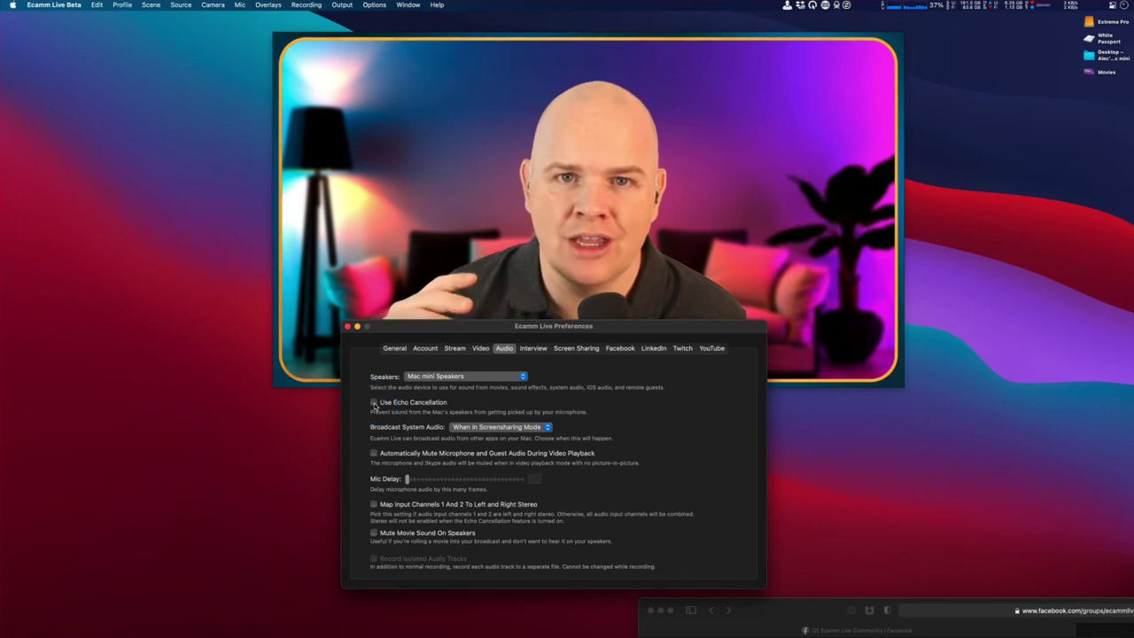
pyautogui.click(387, 378)
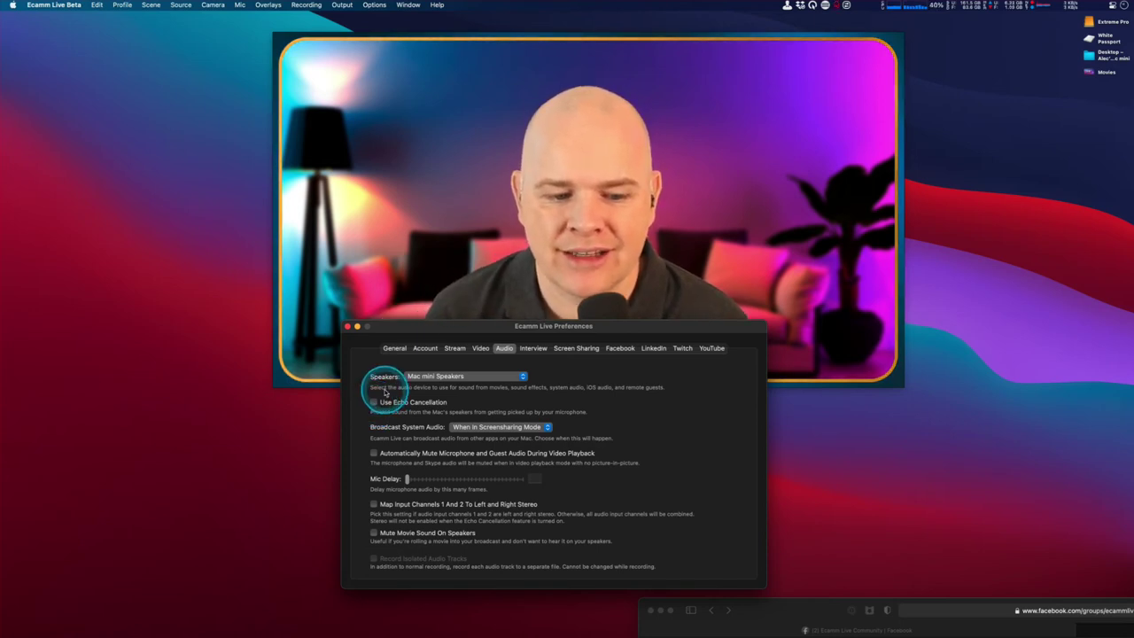
pyautogui.click(374, 403)
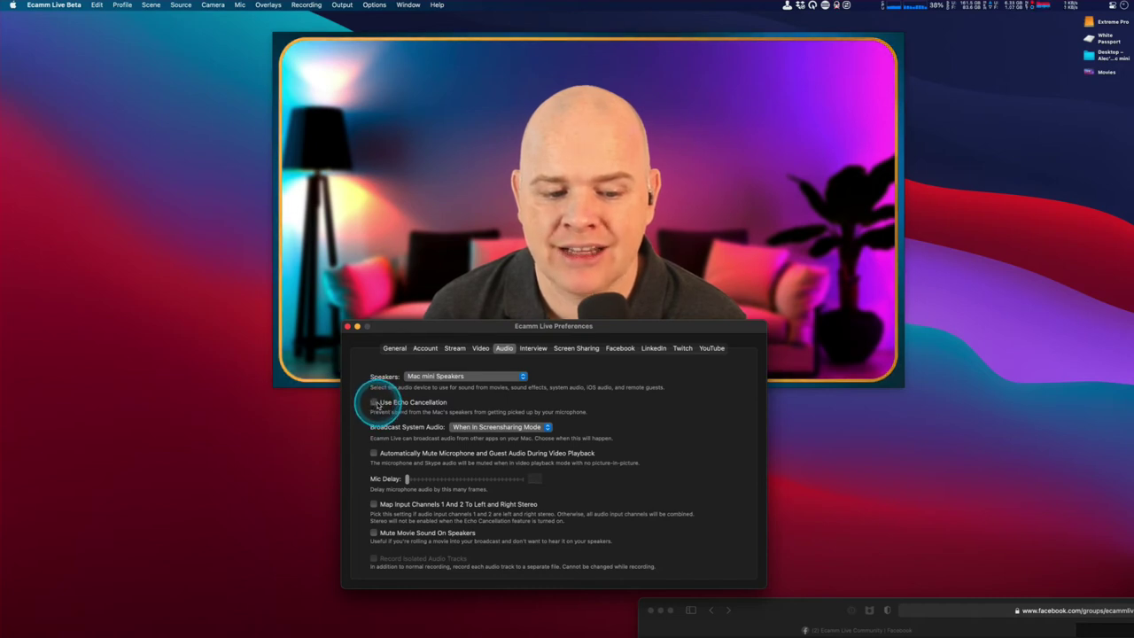
pyautogui.click(407, 403)
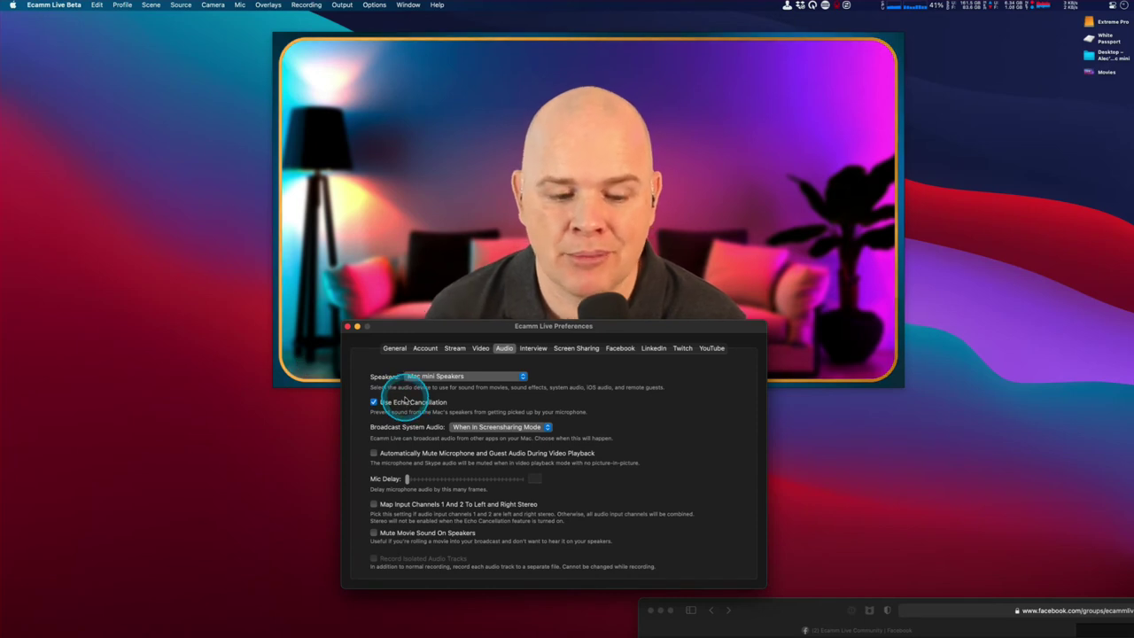
pyautogui.click(372, 404)
pyautogui.click(432, 375)
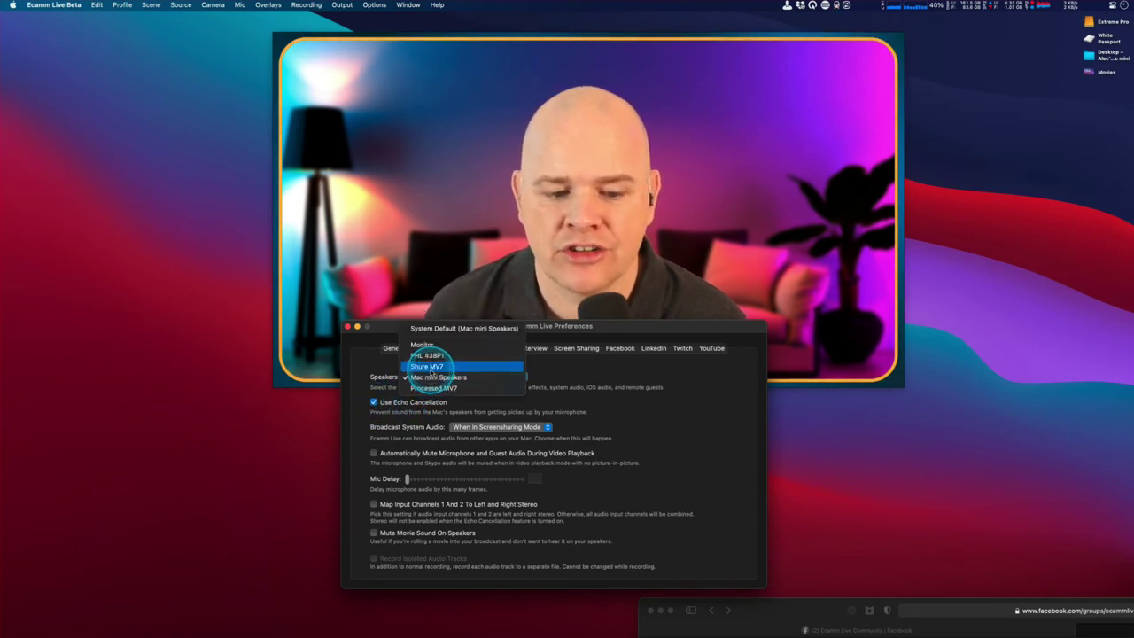
pyautogui.click(426, 356)
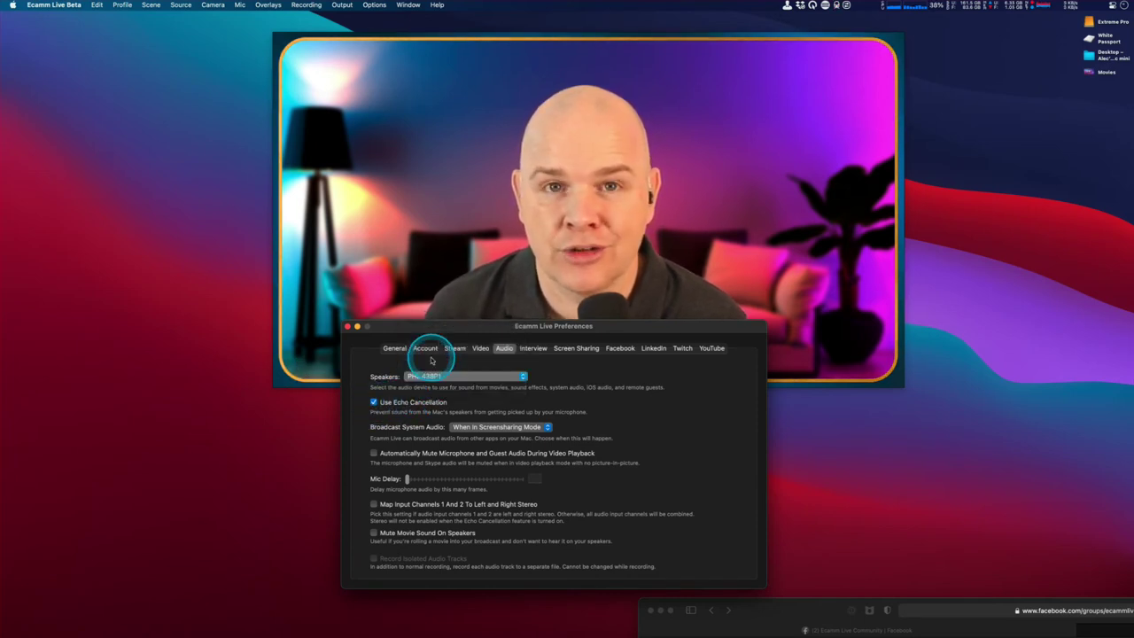
pyautogui.click(372, 403)
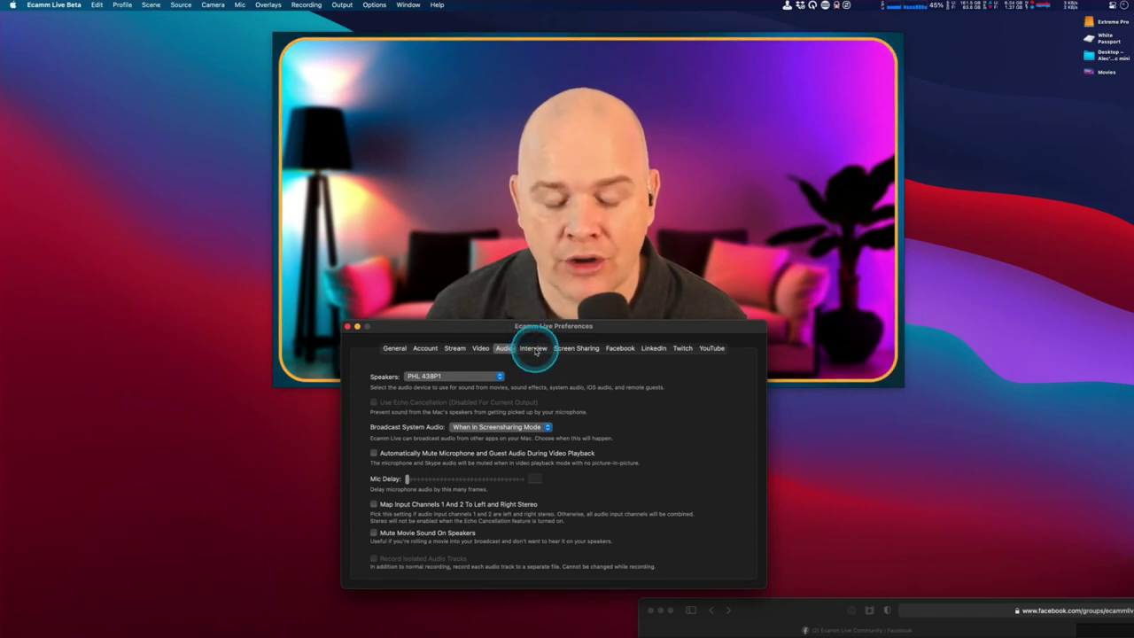
# On the Interview tab, make sure Musician Mode audio processing for guests is unchecked.
pyautogui.click(534, 348)
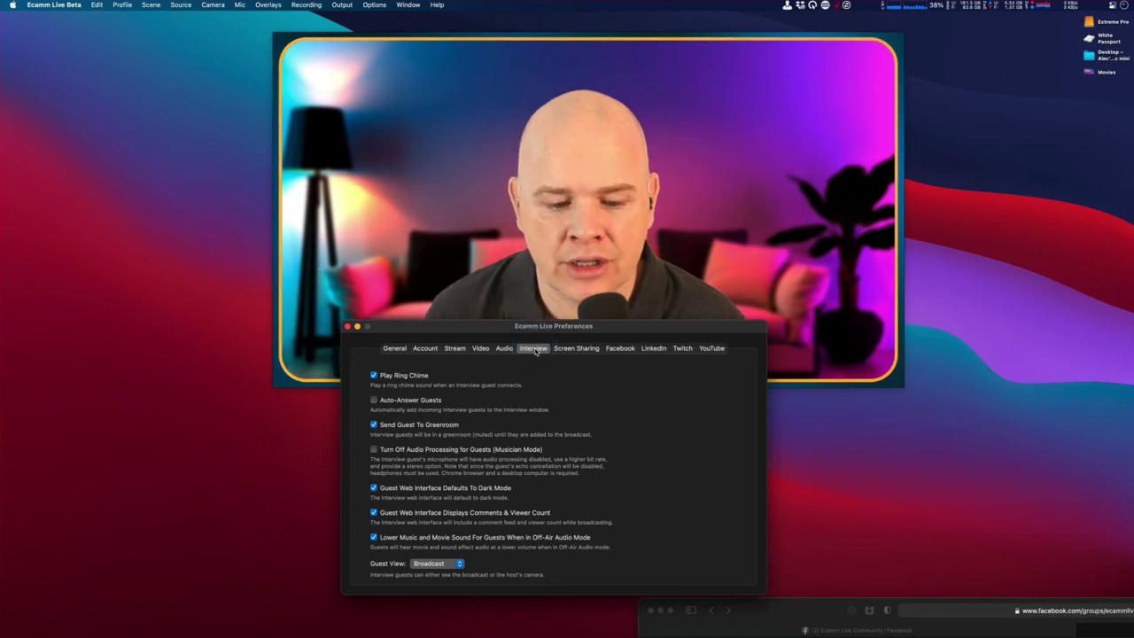
pyautogui.moveTo(463, 321); pyautogui.dragTo(489, 315)
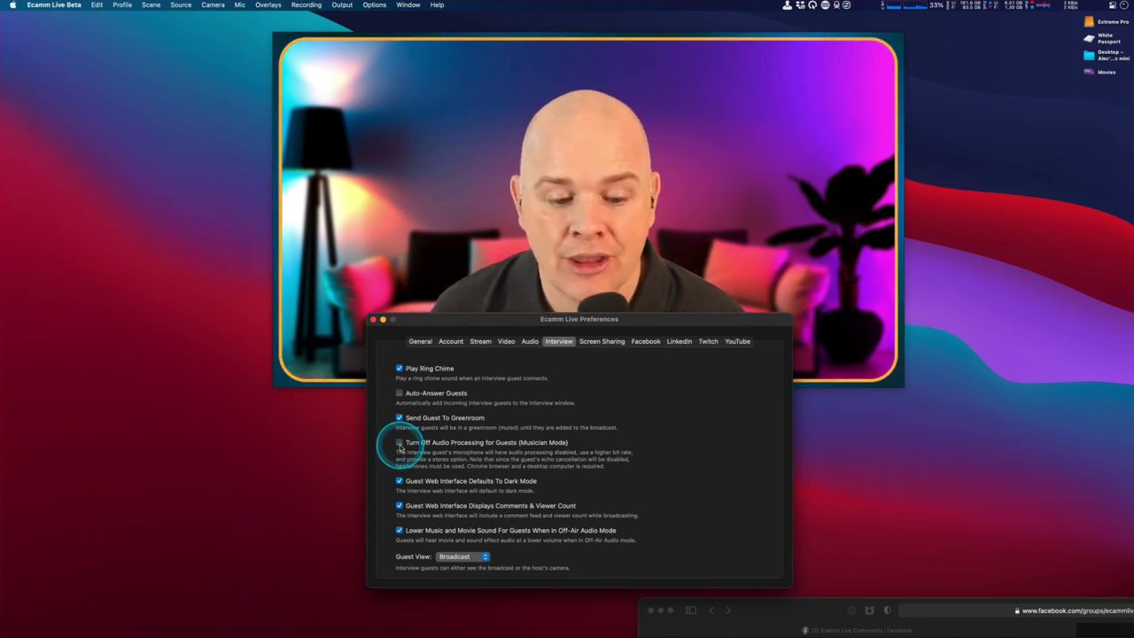
pyautogui.click(398, 443)
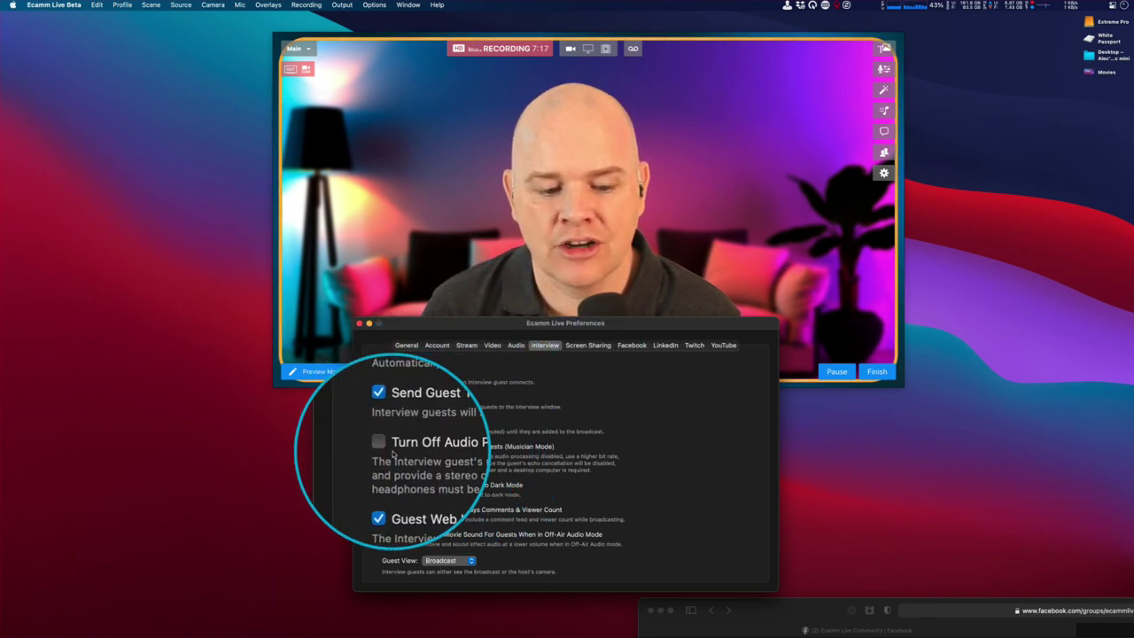
pyautogui.click(521, 346)
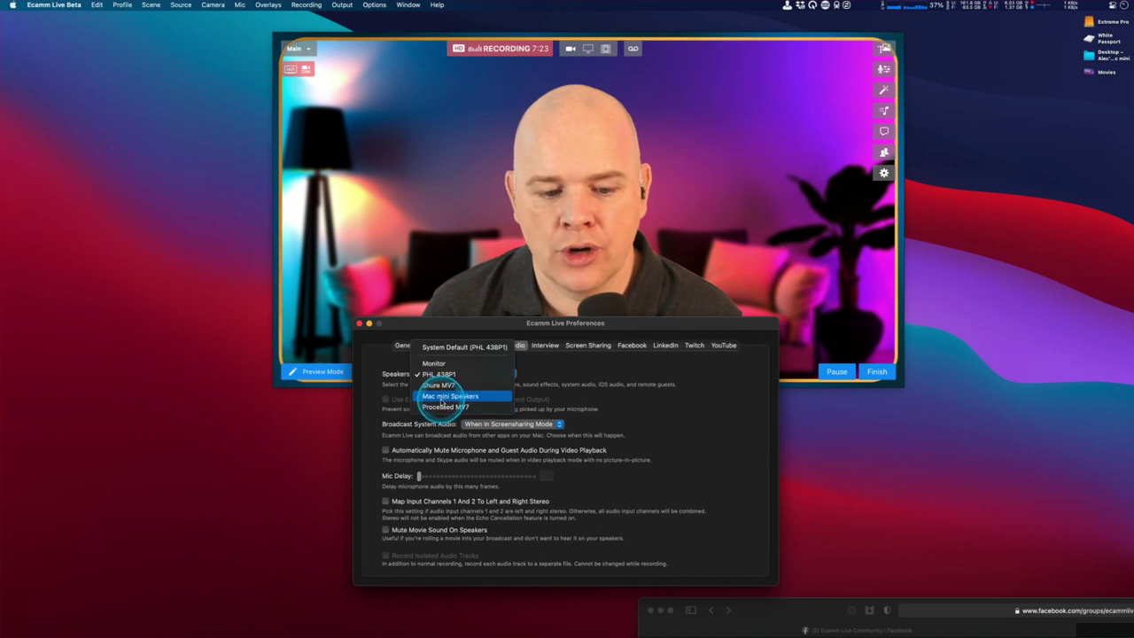
# Set Speakers to Mac mini Speakers and tick Use Echo Cancellation.
pyautogui.click(439, 396)
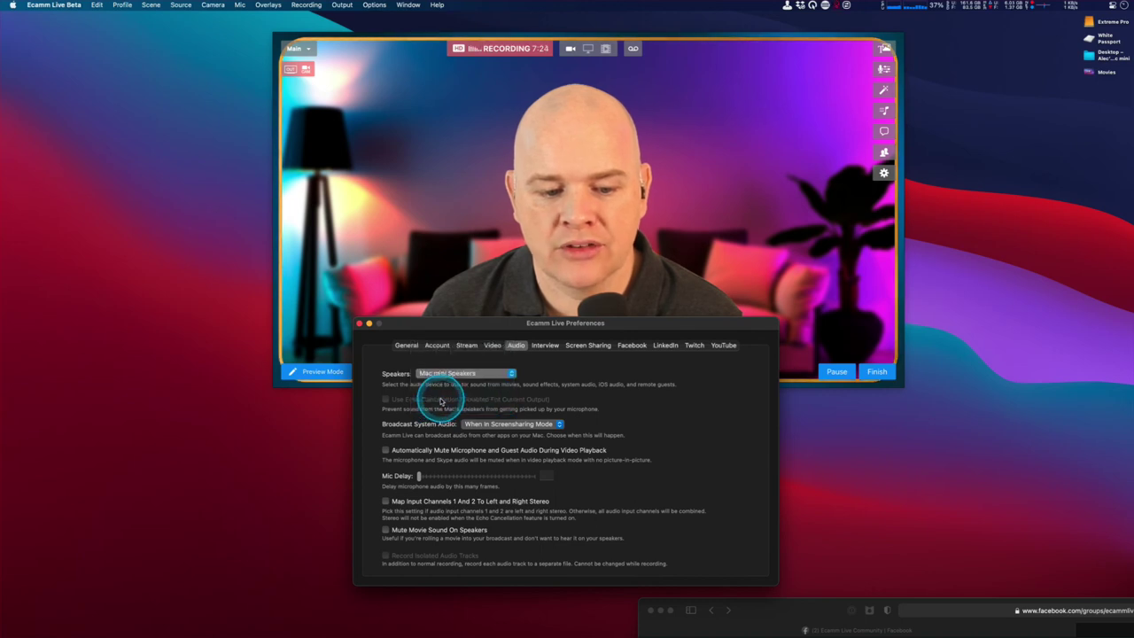
pyautogui.click(390, 400)
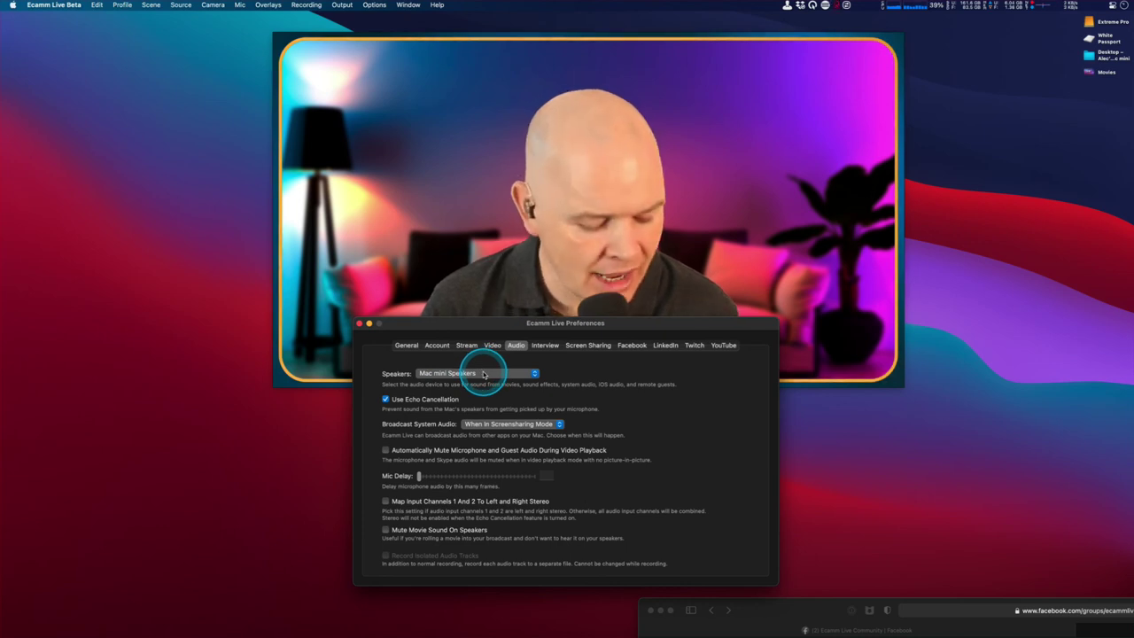
pyautogui.click(342, 5)
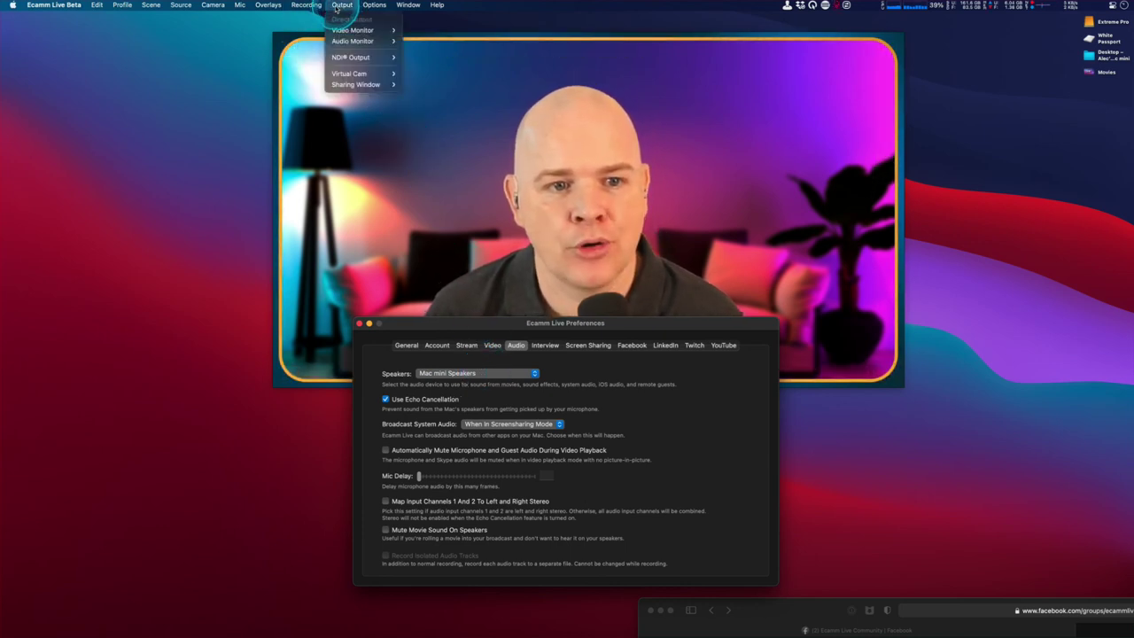
# Confirm the Output menu's Audio Monitor is set to Off.
pyautogui.moveTo(351, 31)
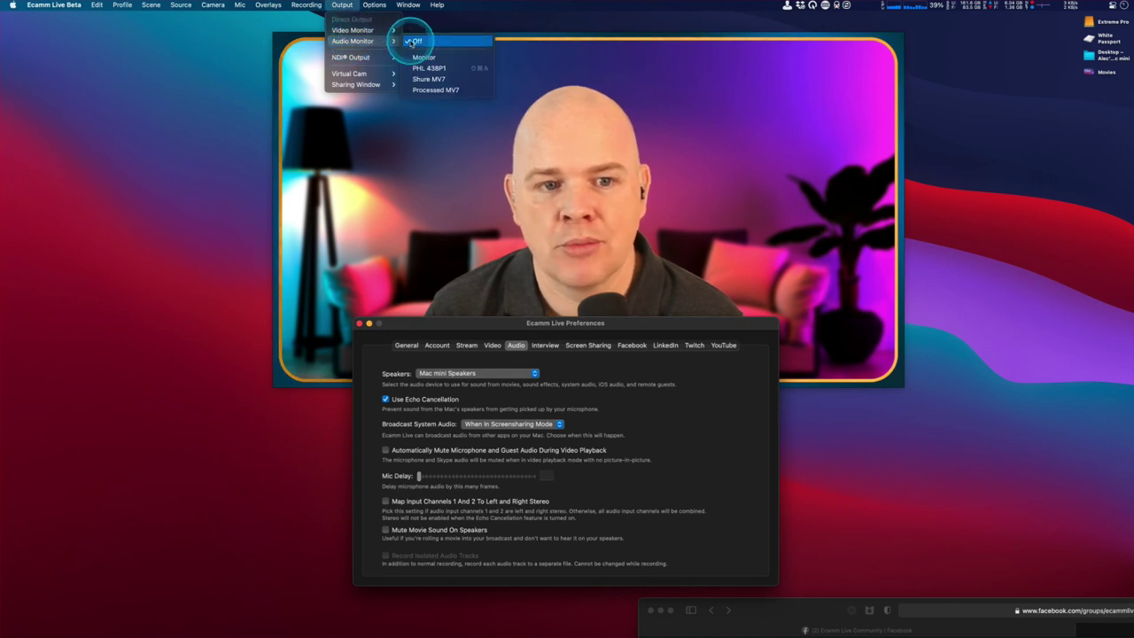